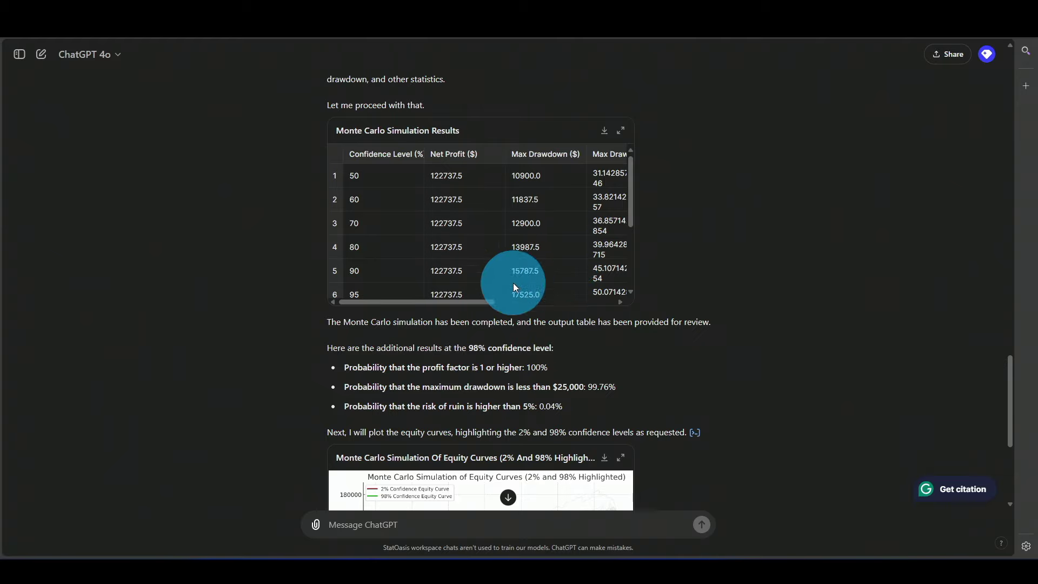
- Review the Monte Carlo results in ChatGPT, and look through the PNL trade results on the InputData sheet in Excel
scroll(702, 329, down, 5)
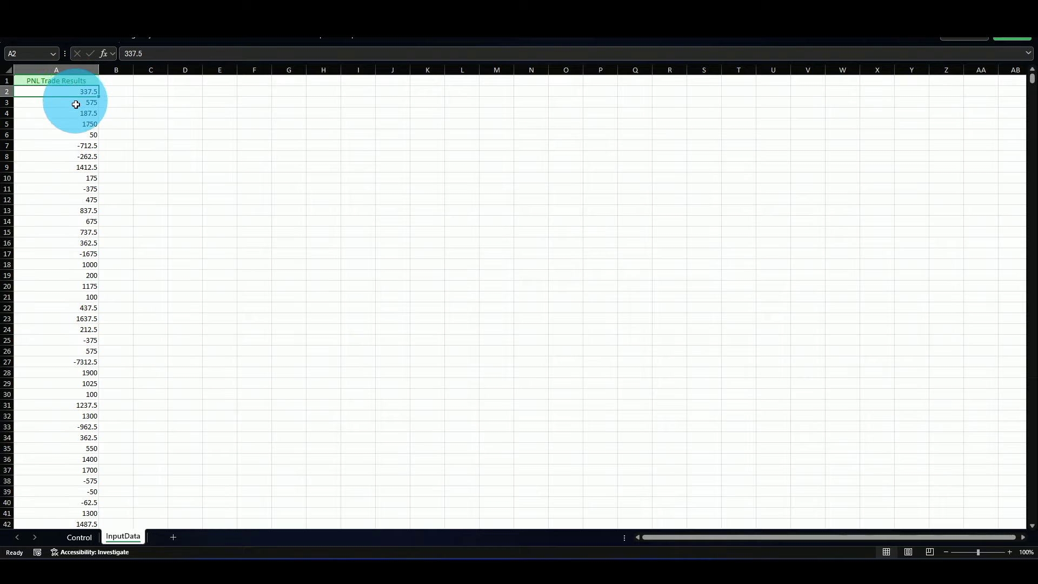
scroll(76, 104, down, 12)
scroll(83, 225, up, 12)
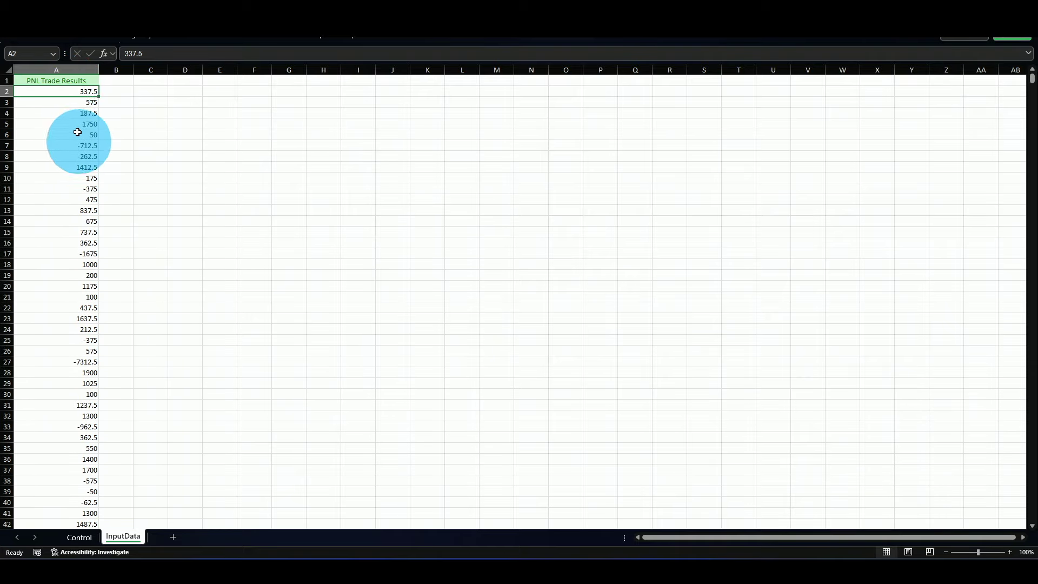
- Examine the simulator's input parameters on the Control sheet, from base starting equity and risk of ruin threshold to lot size and simulation runs
click(79, 537)
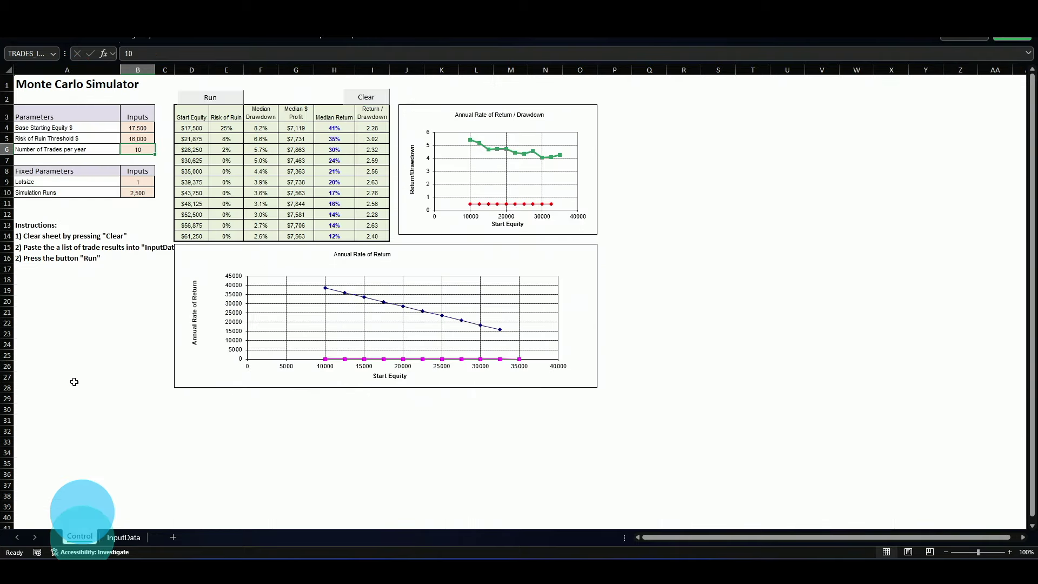
click(128, 130)
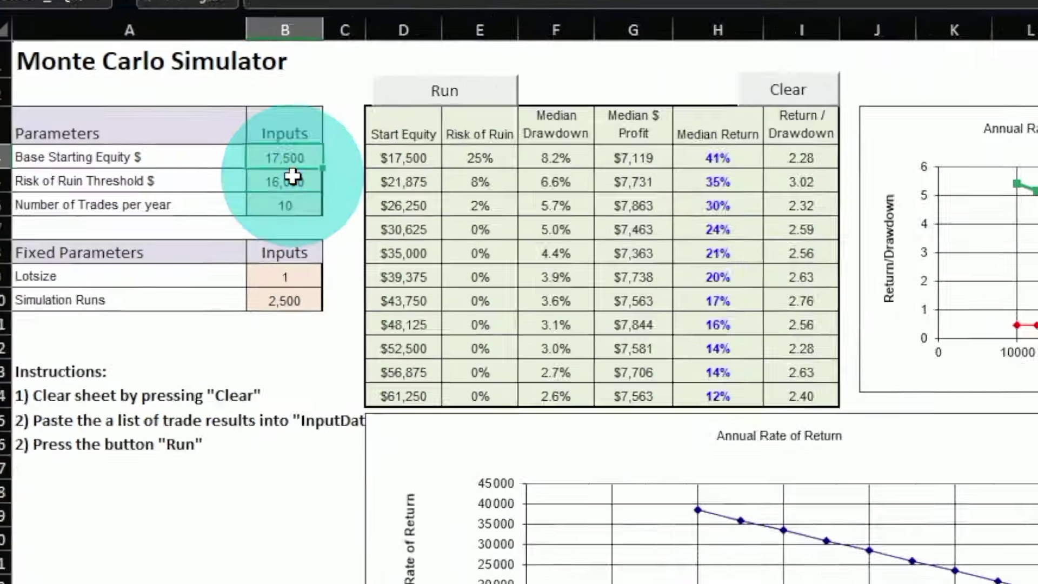
click(140, 138)
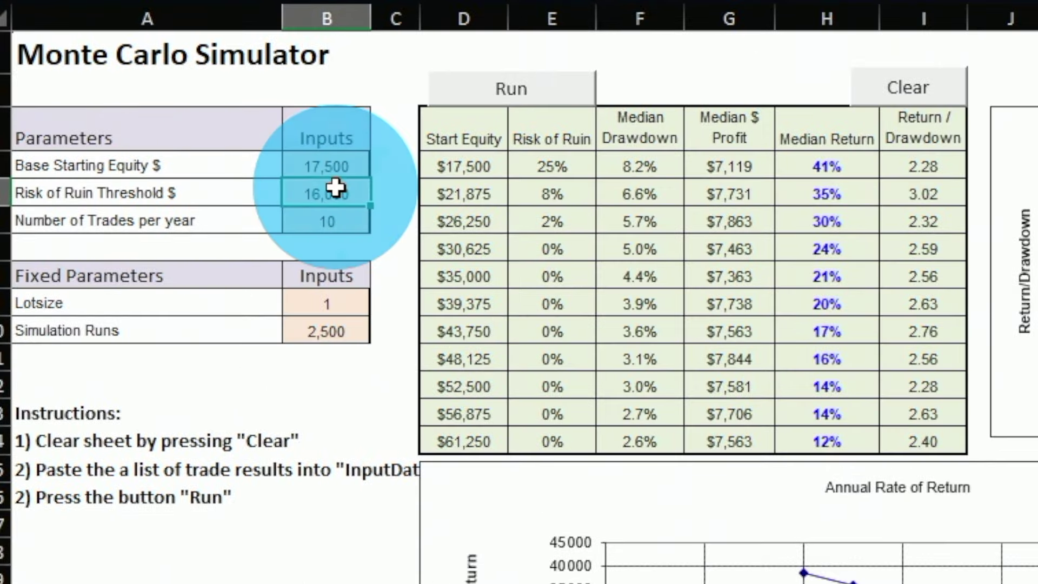
click(344, 218)
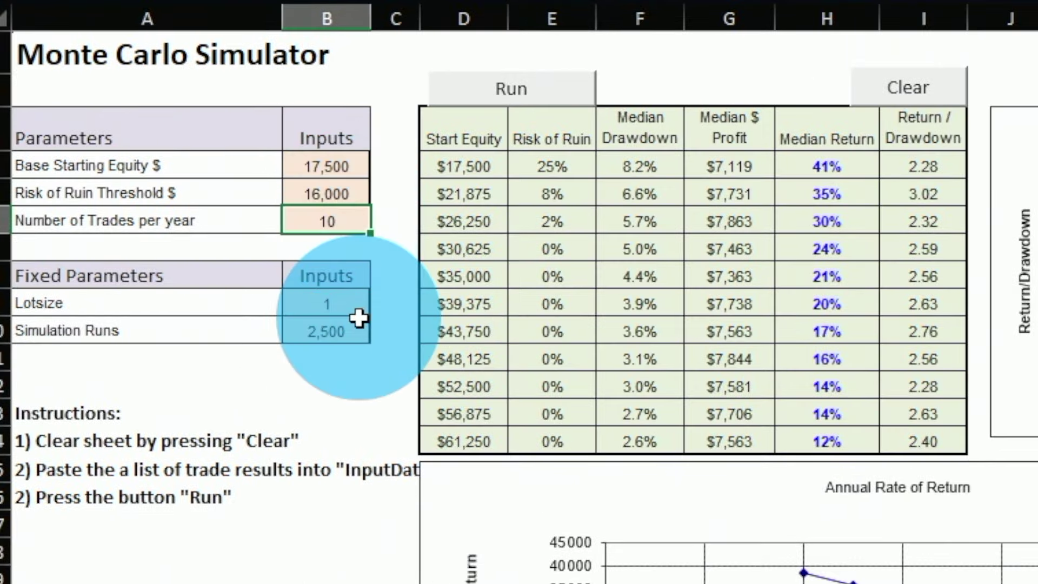
click(341, 308)
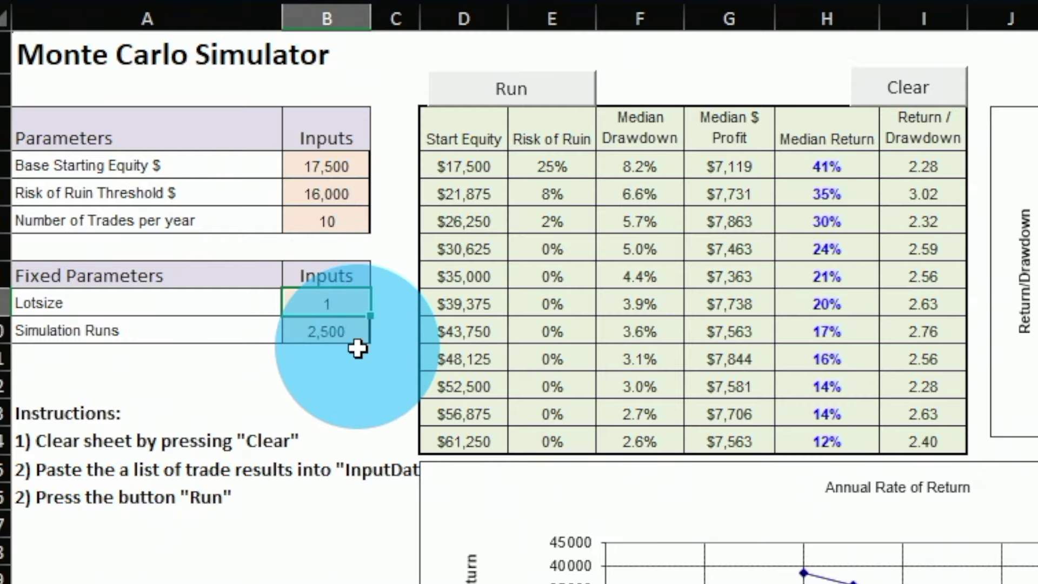
click(356, 328)
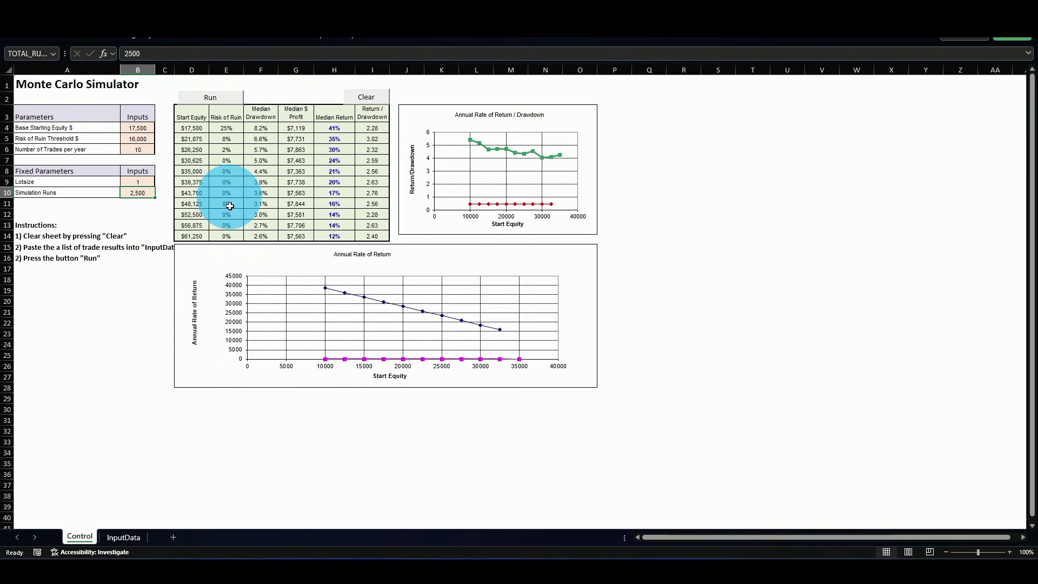
- Examine the risk of ruin for the $17,500 start equity, and check the InputData trades and the Control sheet's risk of ruin threshold
click(196, 128)
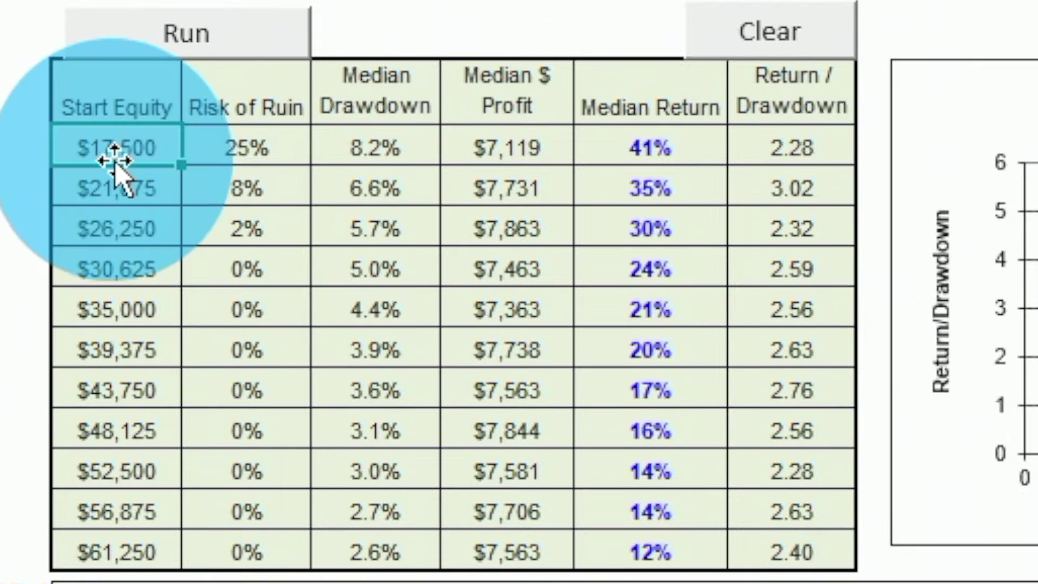
click(205, 148)
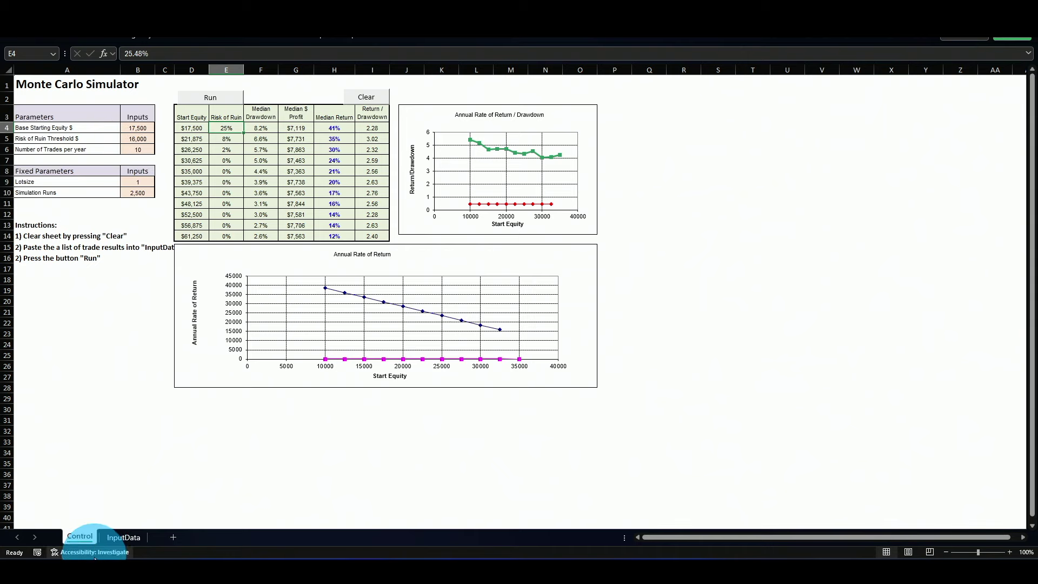
click(111, 541)
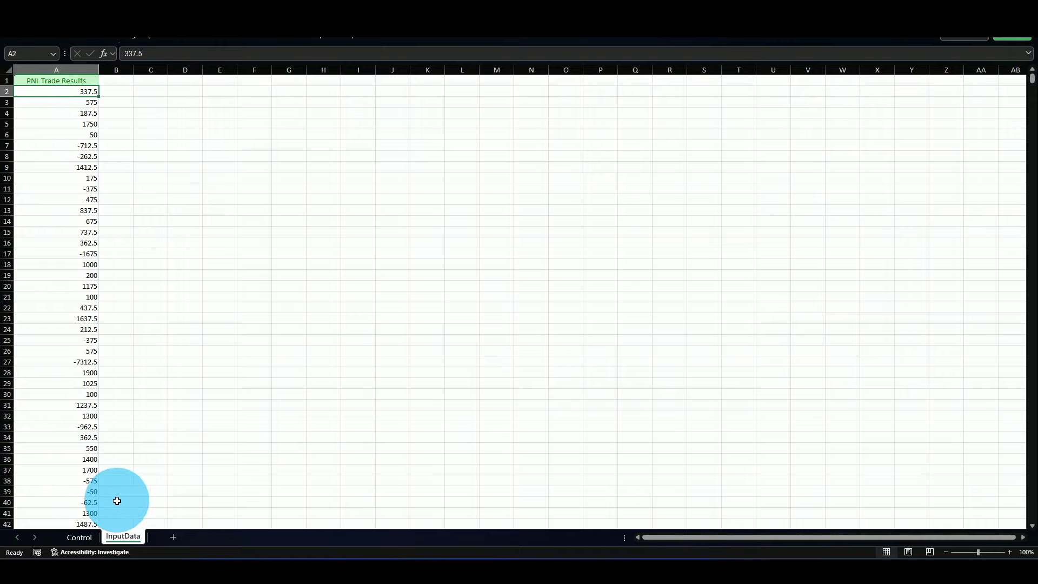
click(81, 536)
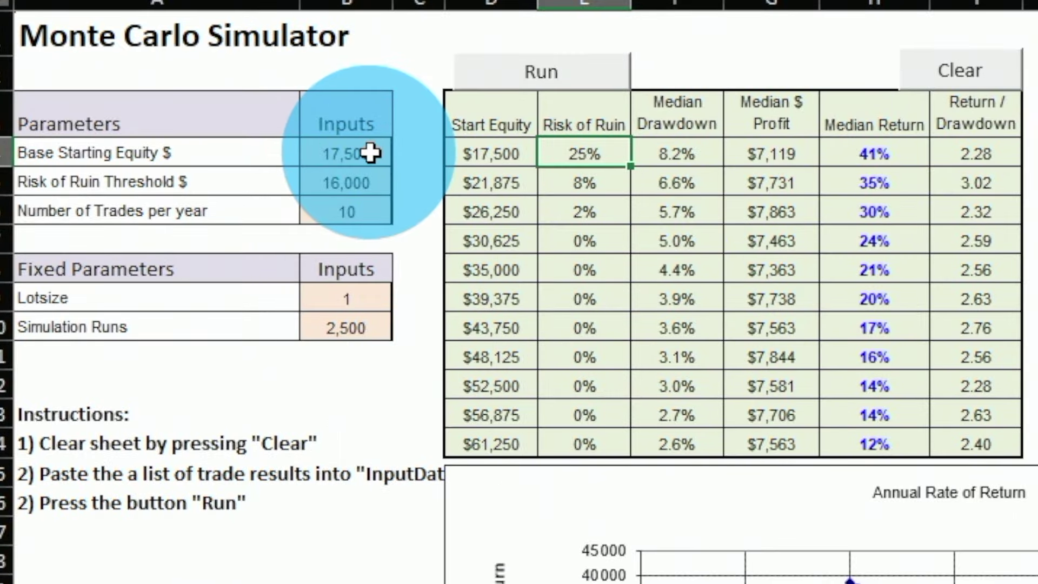
click(145, 138)
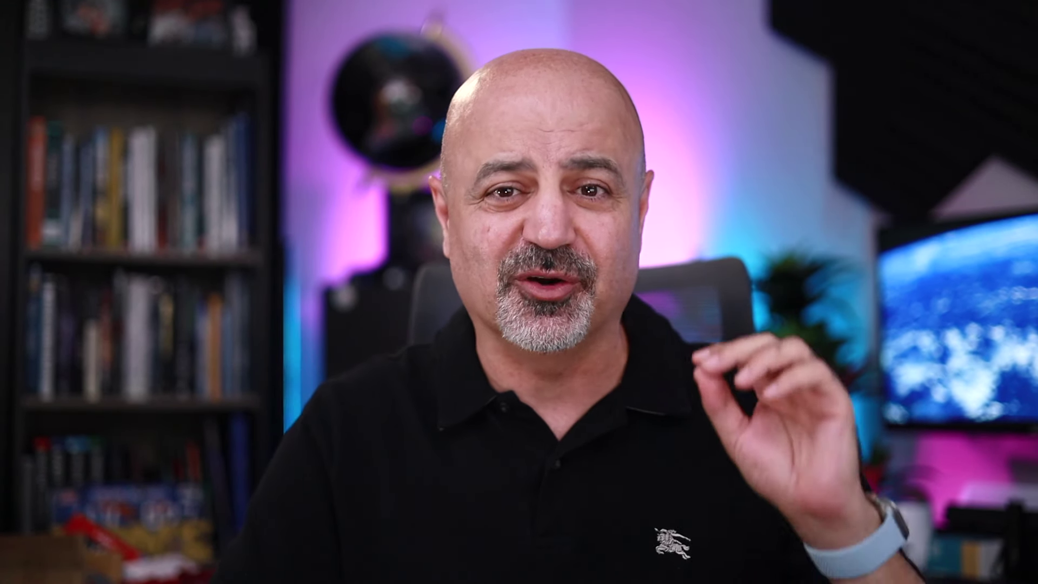
- Compare the risk of ruin across the $21,875, $26,250 and $30,625 start equity rows in the results table
click(204, 141)
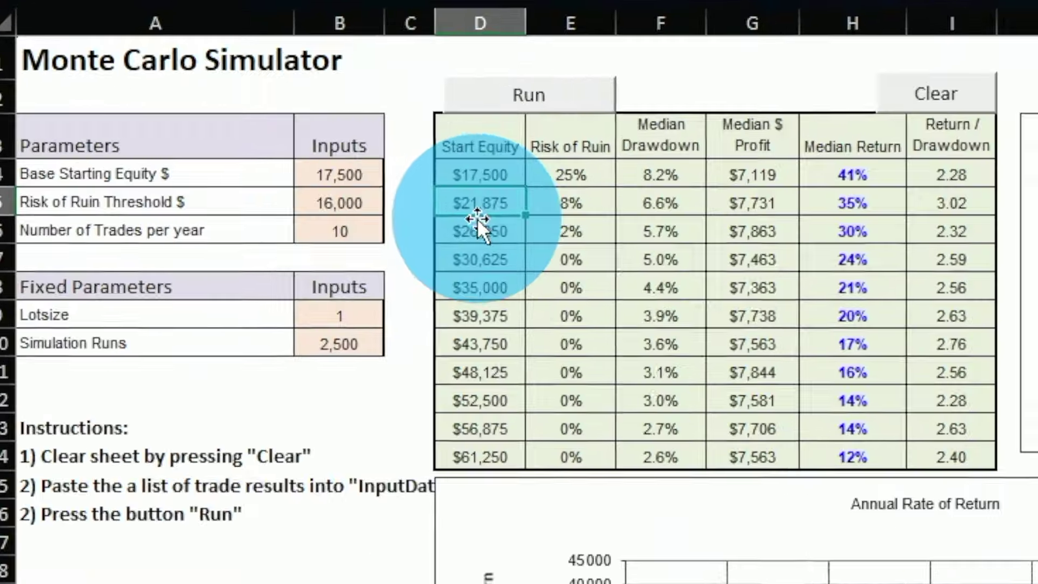
click(598, 201)
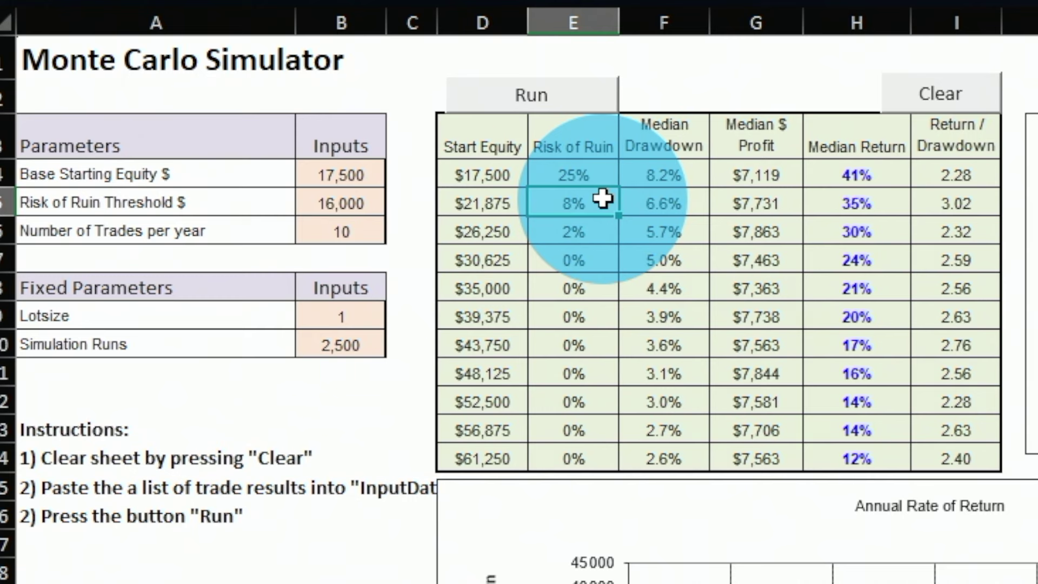
click(476, 206)
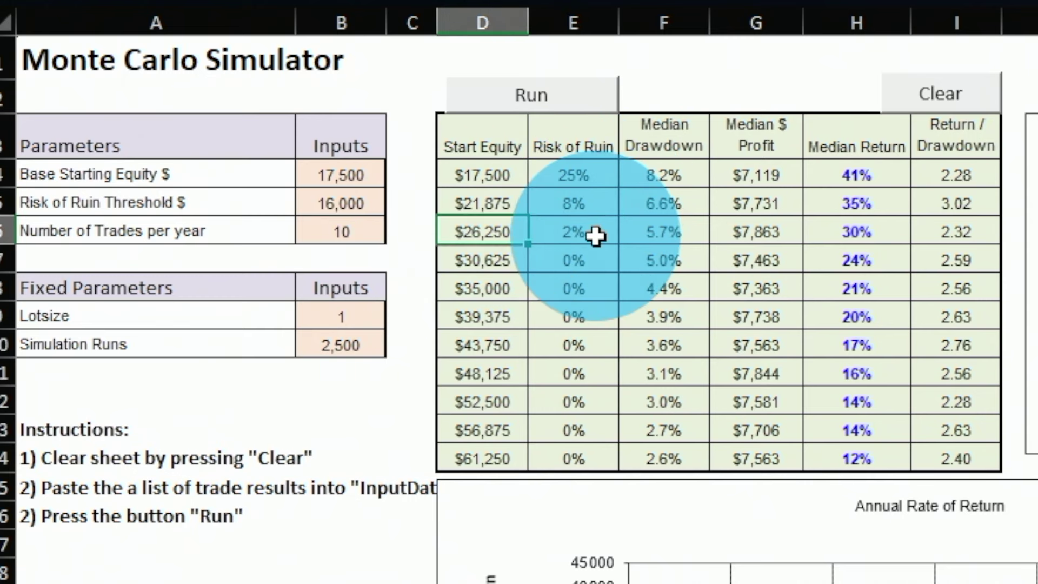
click(595, 235)
click(494, 265)
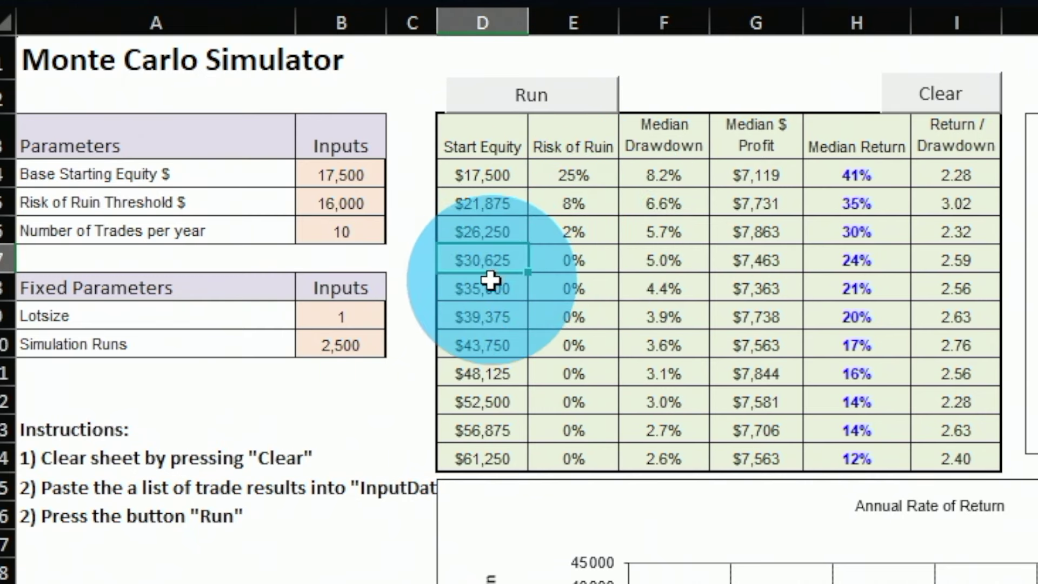
click(590, 263)
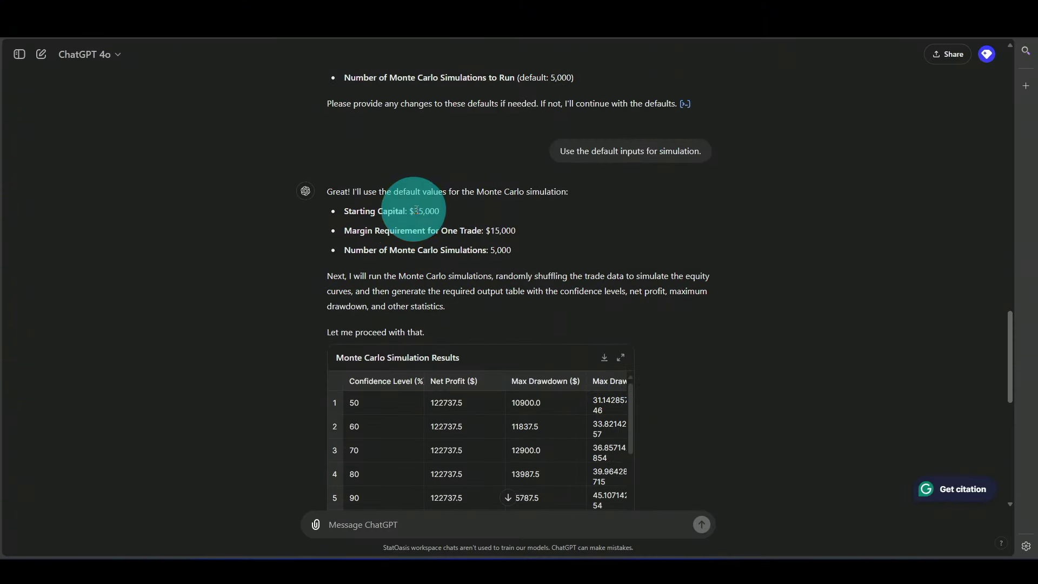
- Review the starting capital and 98% confidence level results in ChatGPT, and compare them with the $35,000 start equity row in Excel
scroll(443, 221, down, 2)
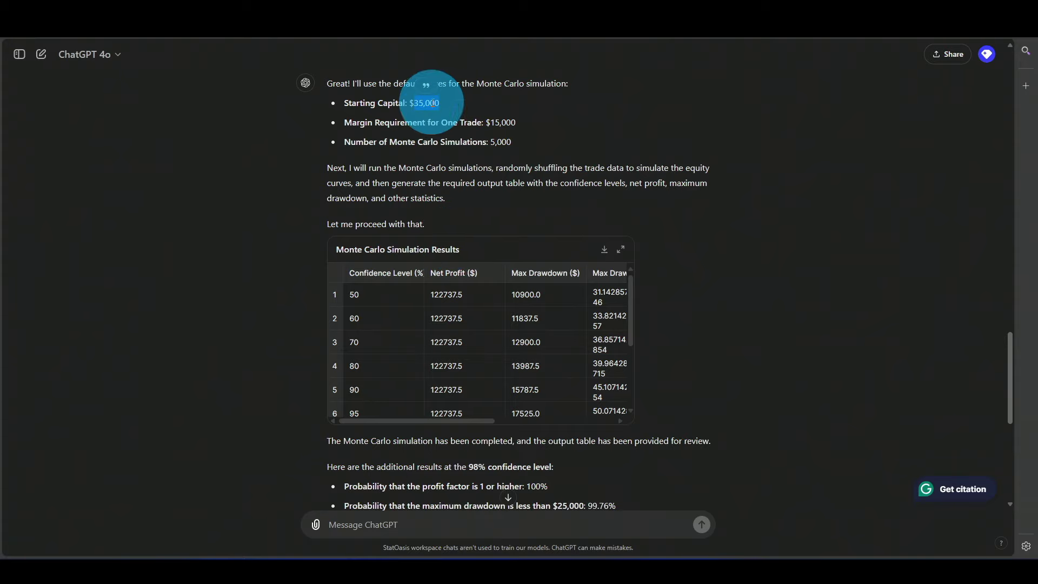
scroll(495, 397, down, 1)
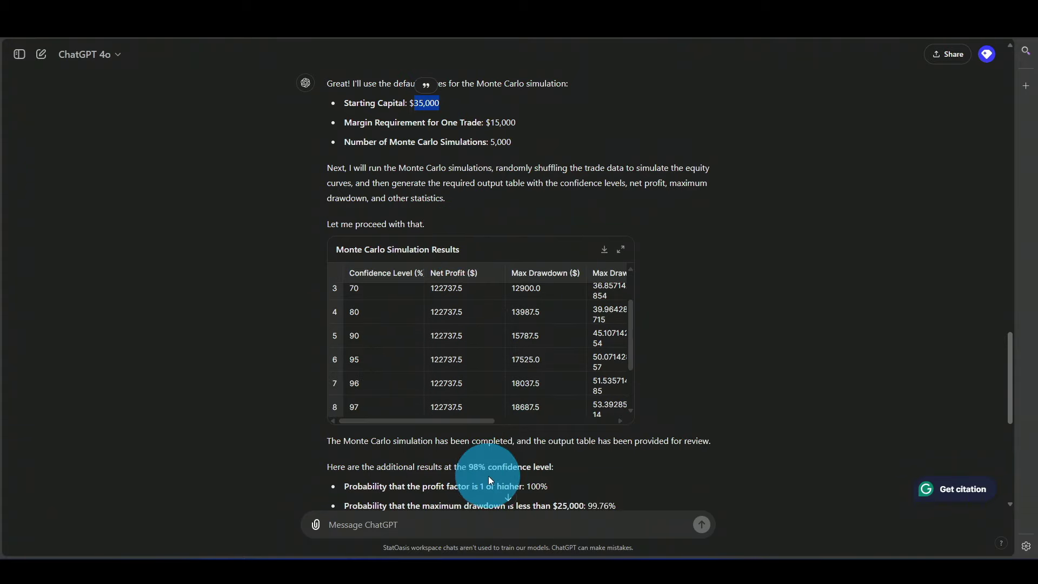
scroll(504, 472, down, 2)
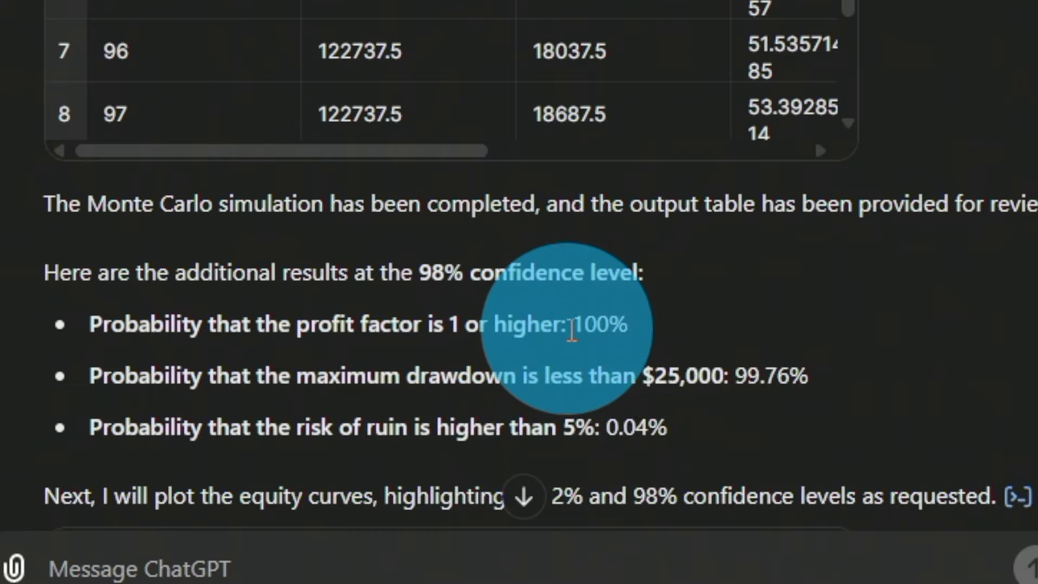
drag(567, 326, 629, 331)
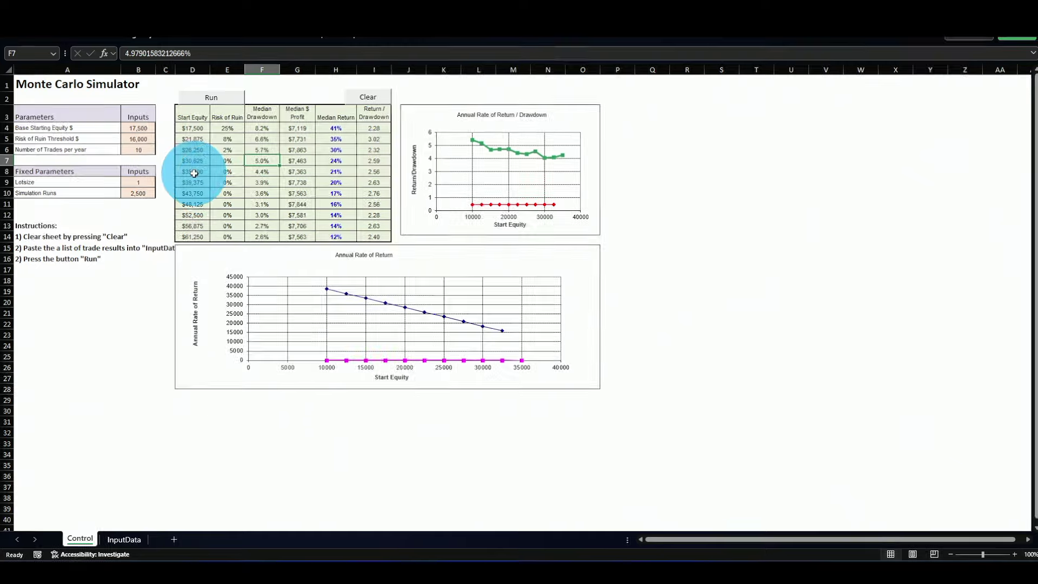
click(194, 172)
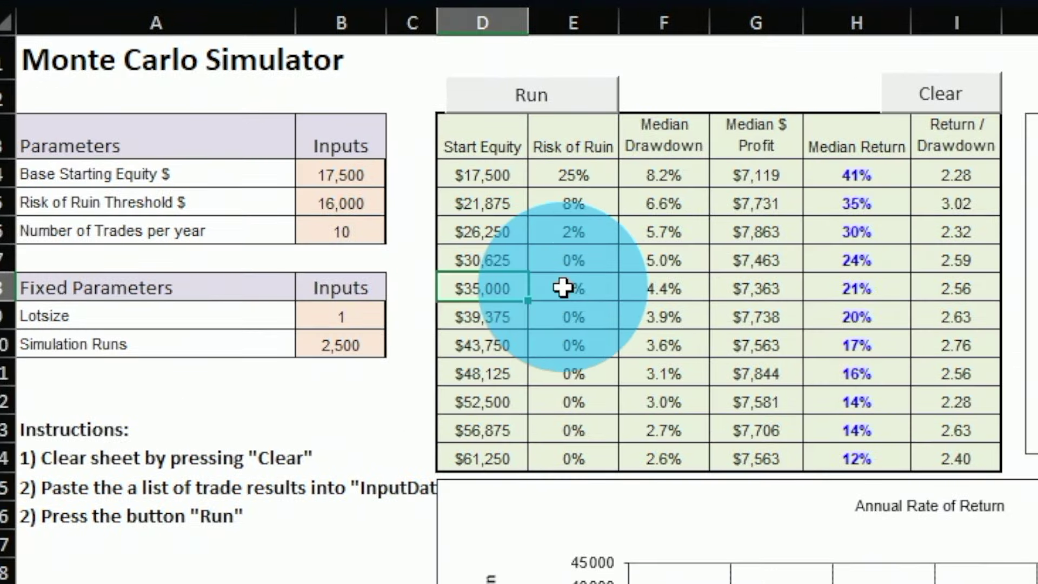
click(567, 288)
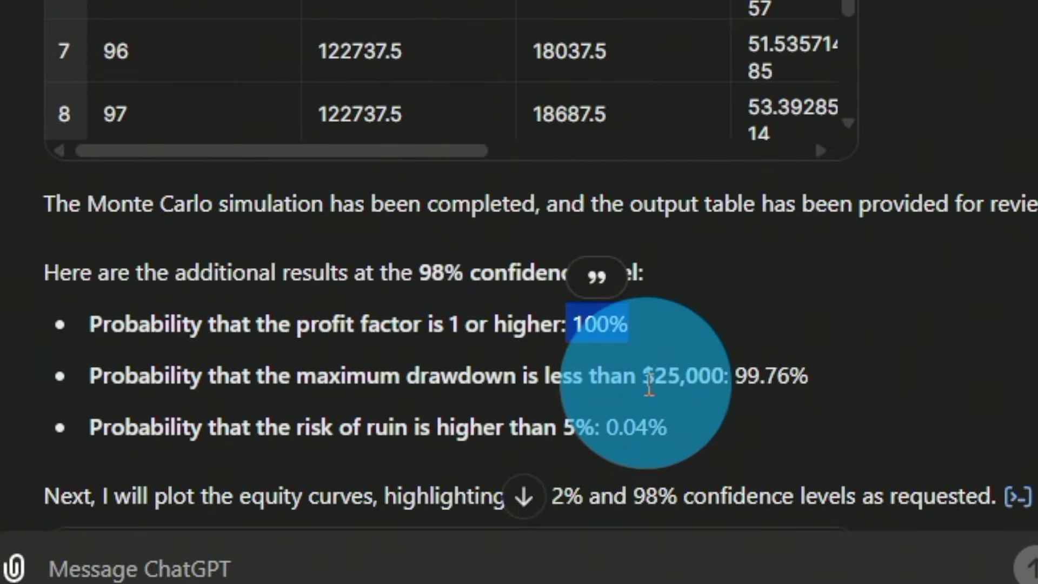
- Return to ChatGPT and examine the probability of a maximum drawdown under $25,000 along with the default starting capital and margin inputs
drag(655, 378, 724, 385)
click(765, 374)
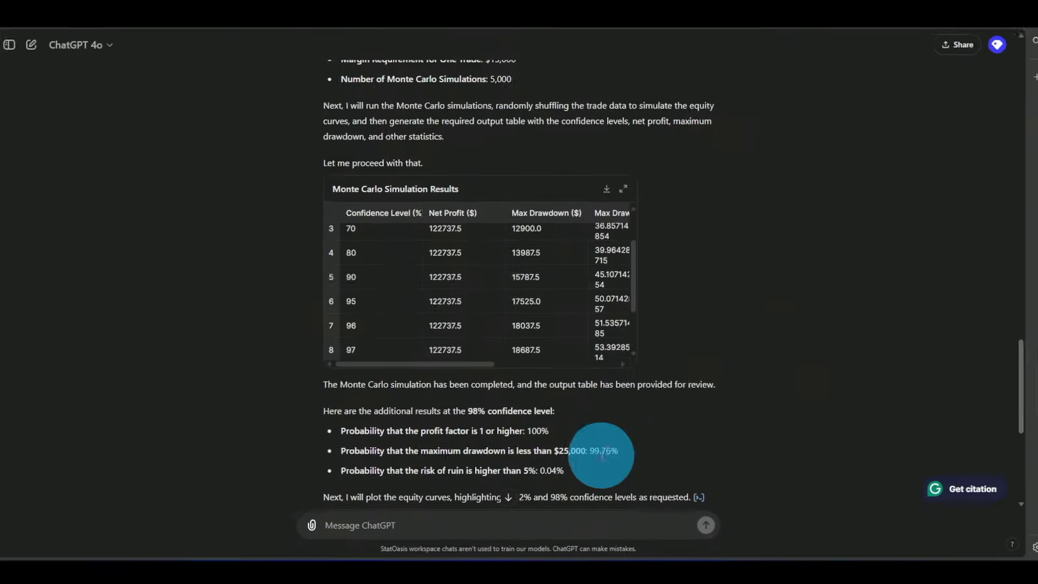
scroll(602, 453, up, 5)
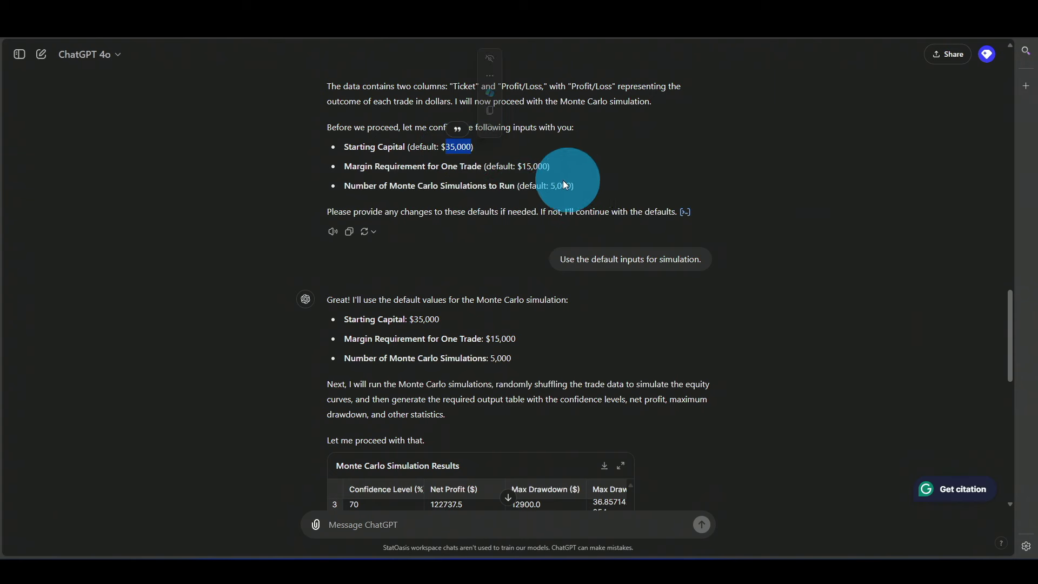
scroll(601, 353, down, 6)
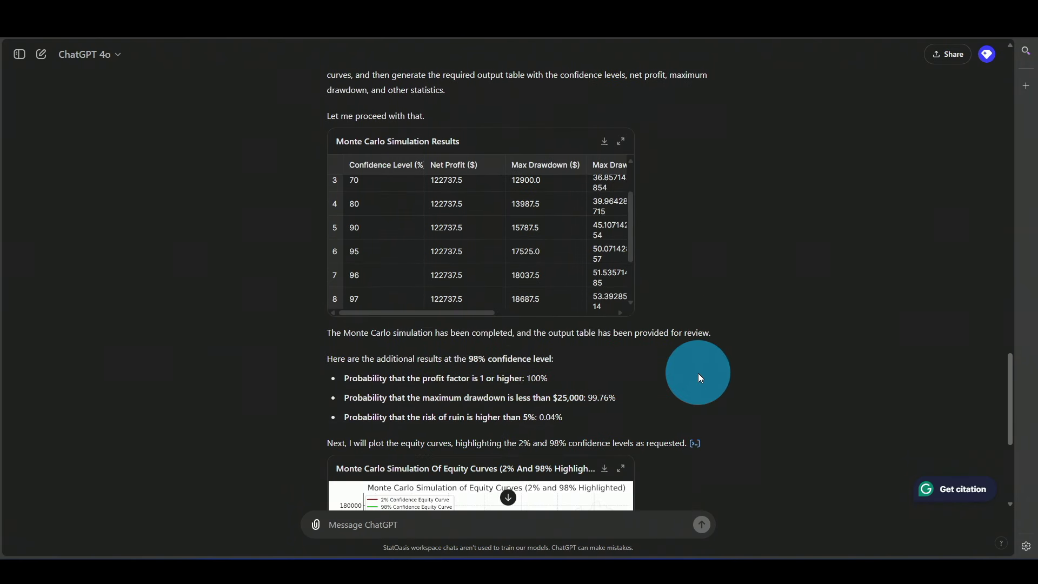
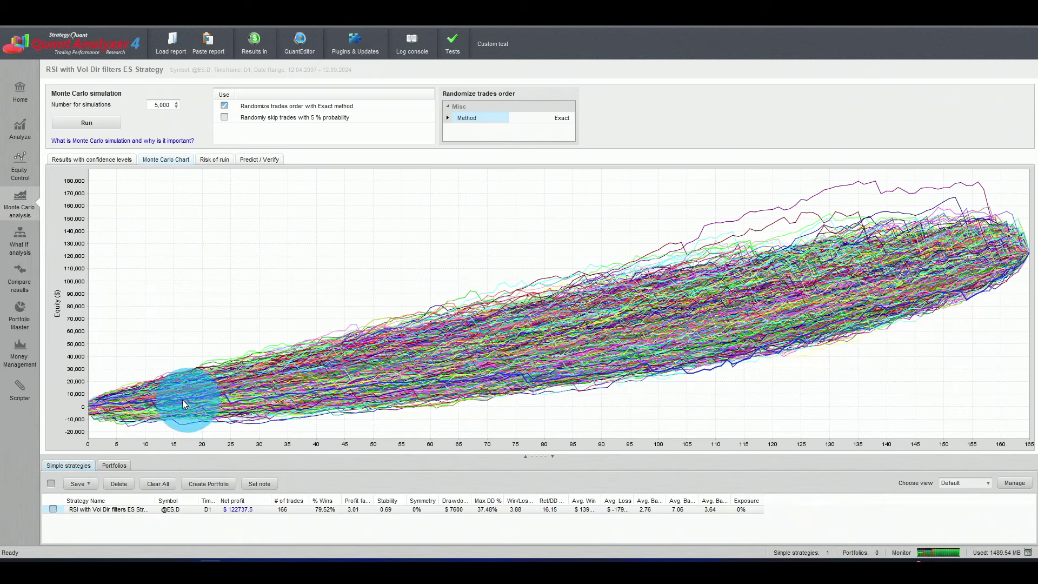
- Show the Risk of ruin table in Quant Analyzer, and compare its initial capital rows with the risk of ruin threshold in Excel
click(214, 160)
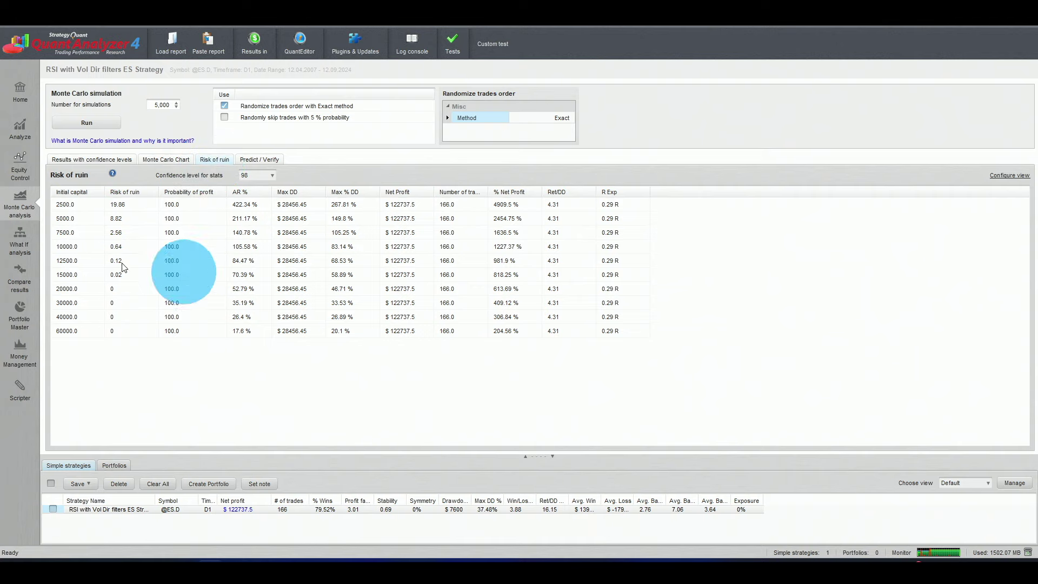
click(81, 205)
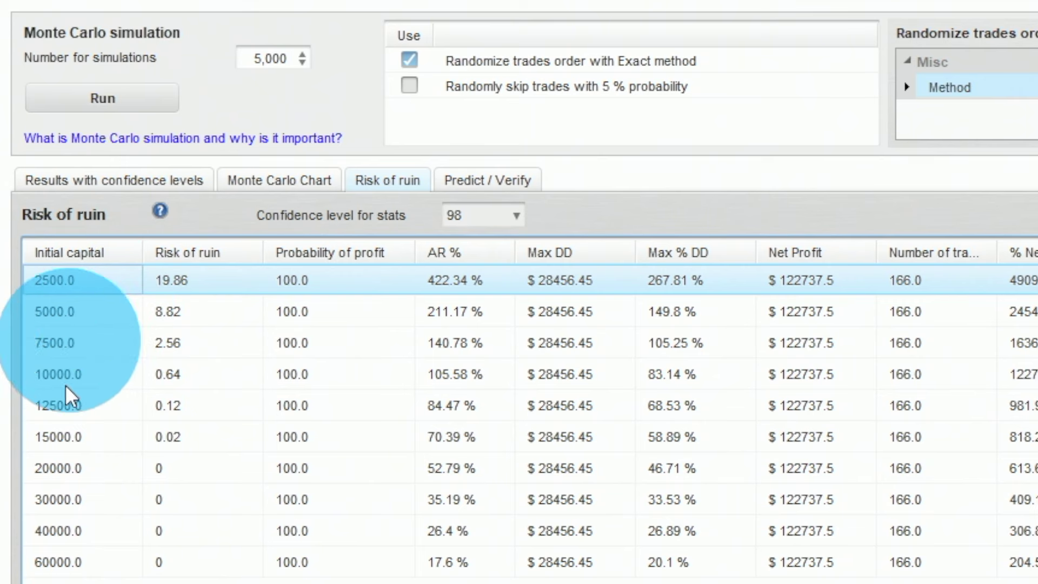
click(98, 439)
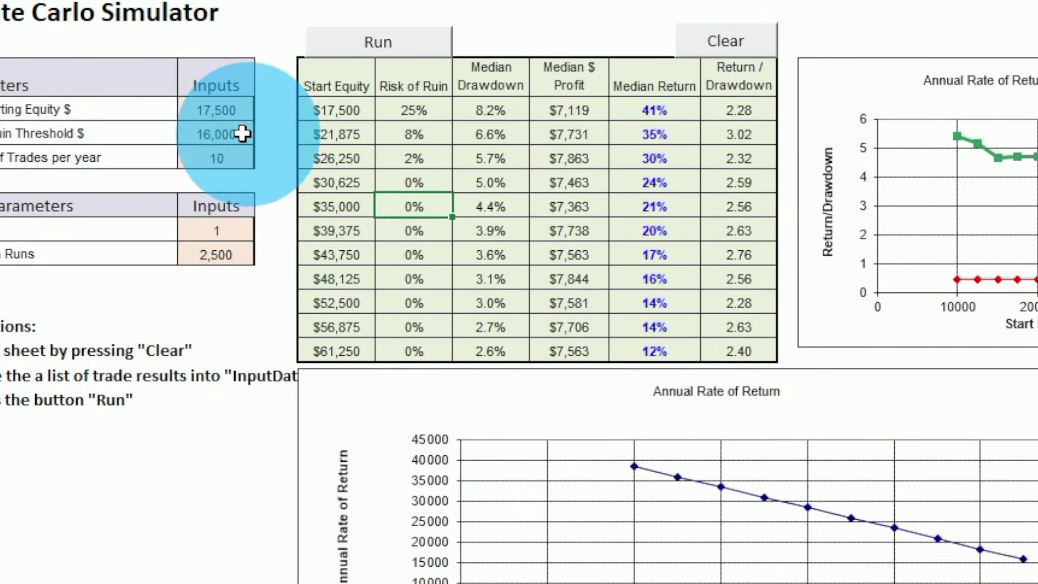
click(211, 136)
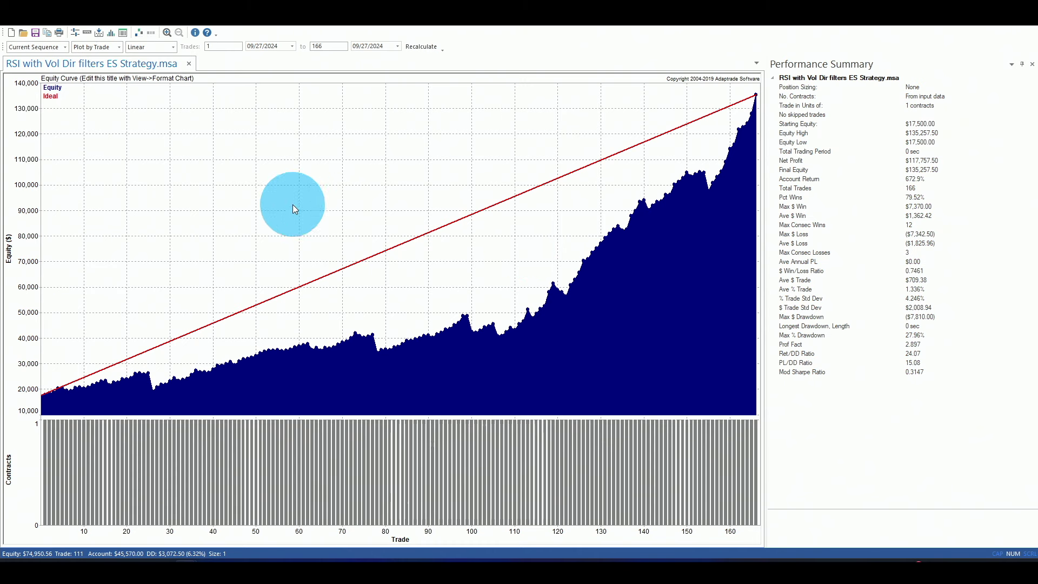
- In Market System Analyzer, view the equity table listing the strategy's trades, and close it again
click(23, 20)
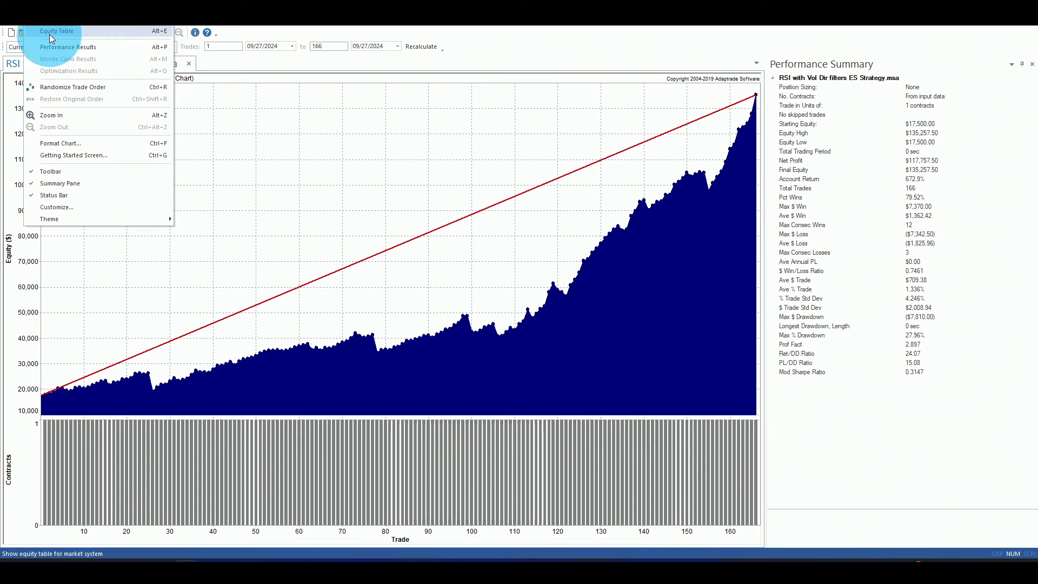
click(51, 34)
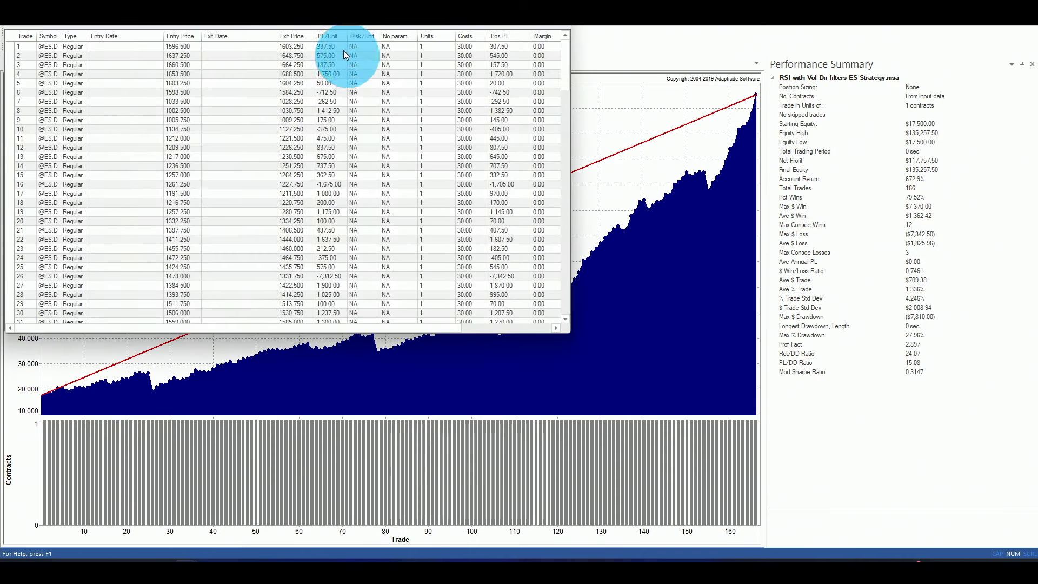
click(553, 28)
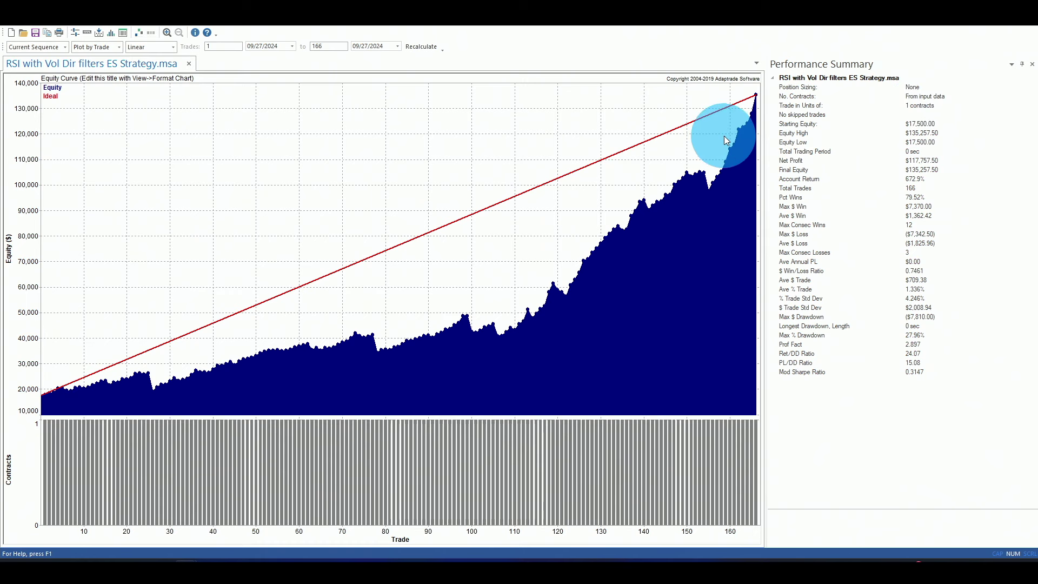
- Set the initial margin per futures contract to $16,060 in the analysis account settings and apply it
click(458, 298)
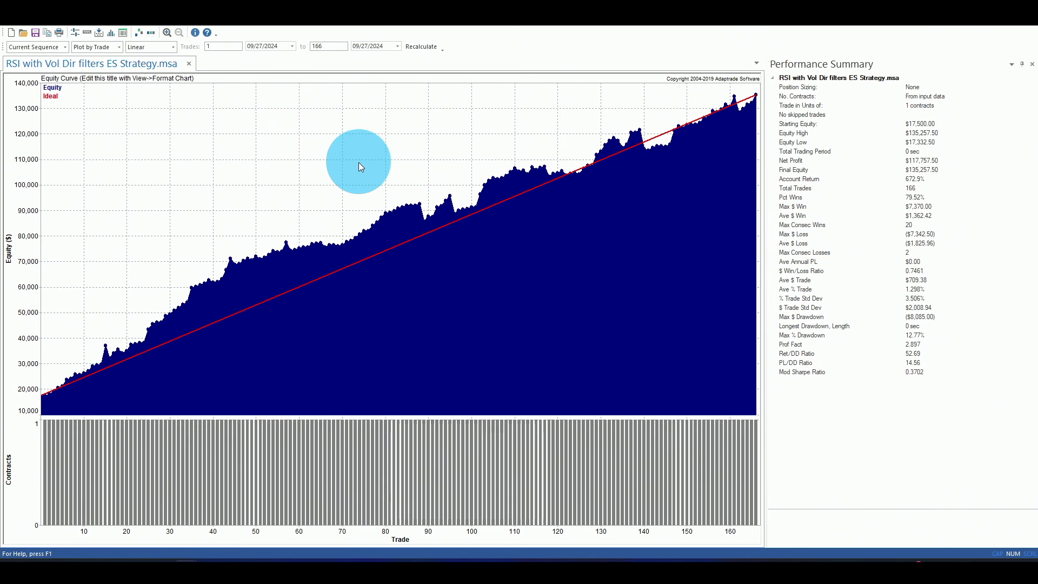
click(75, 33)
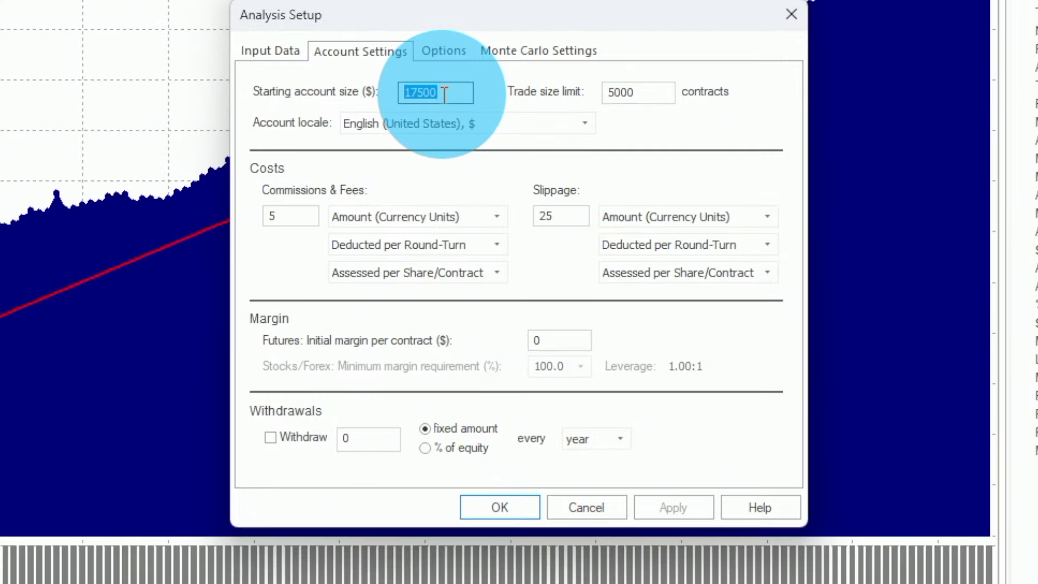
double_click(552, 340)
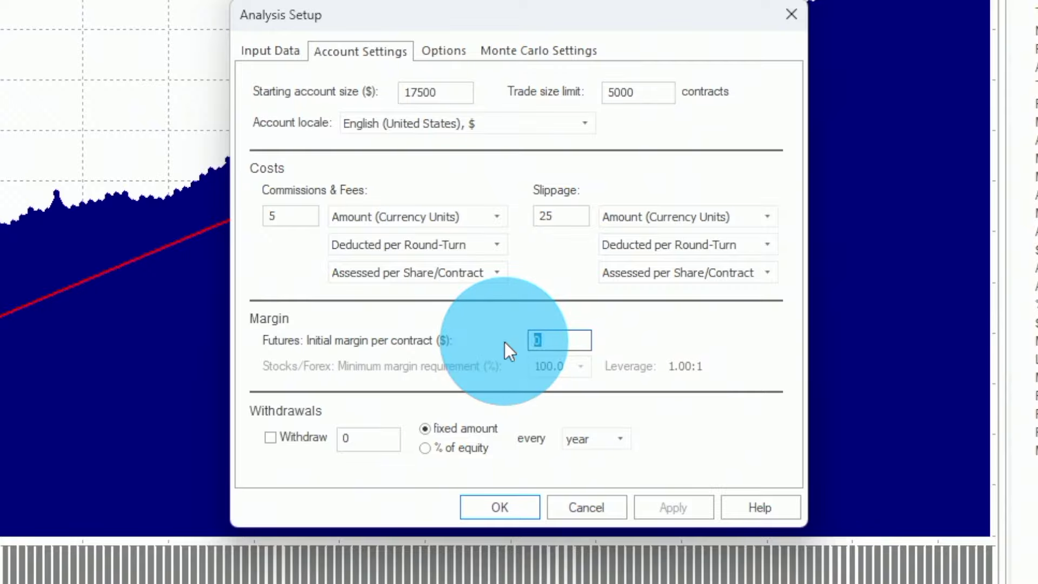
text(16)
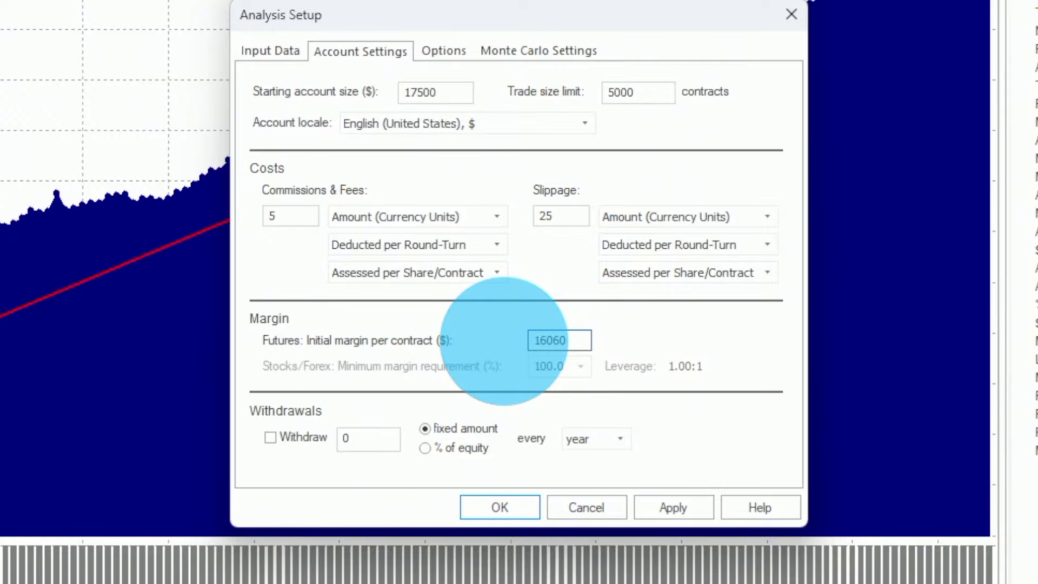
text(060)
click(668, 512)
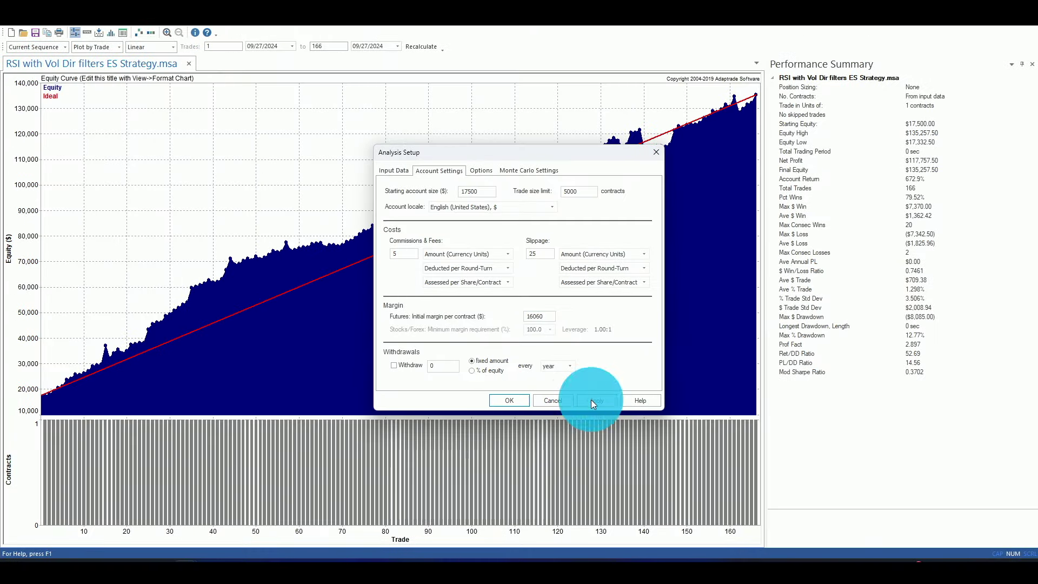
click(510, 399)
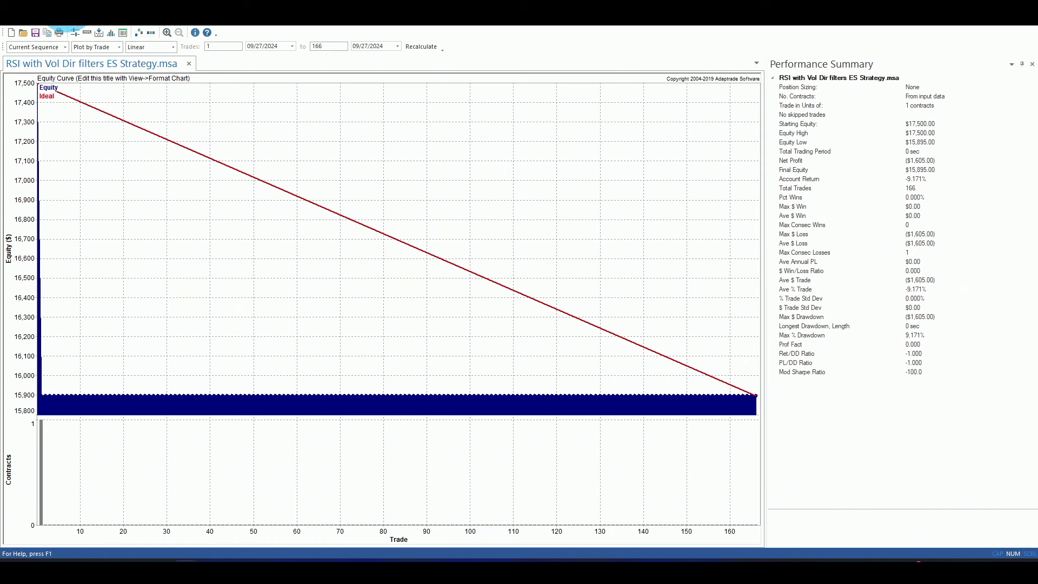
- View the strategy's equity table, widened to include the Drawdown and Equity columns, and examine the units and margin used per trade
click(61, 24)
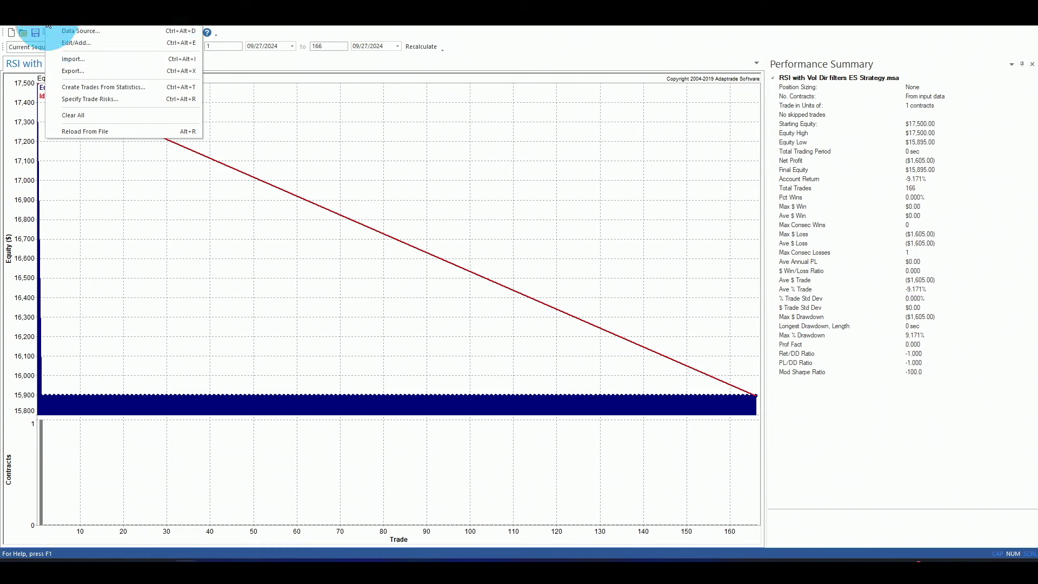
click(41, 36)
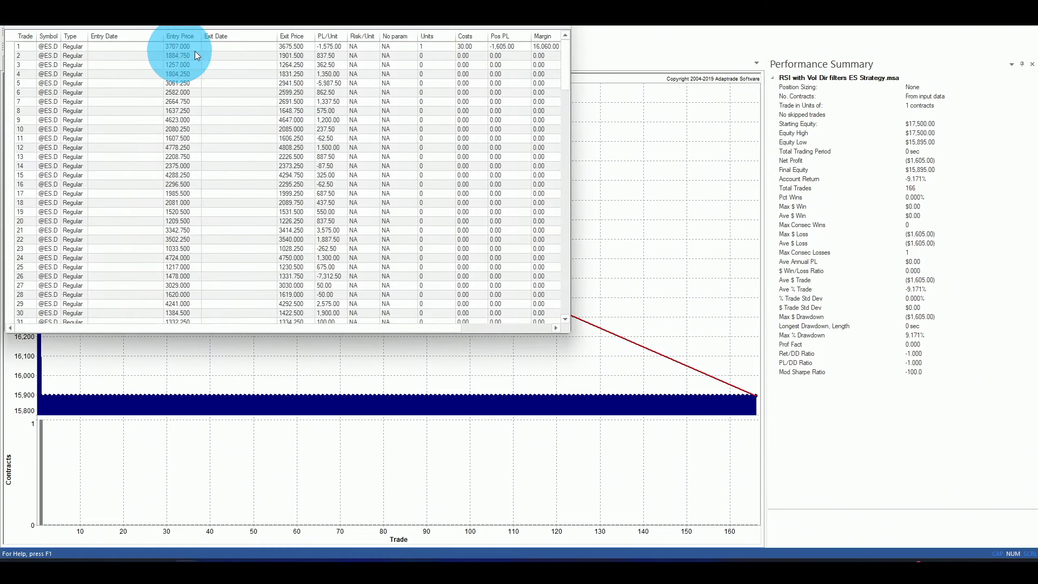
drag(573, 96, 738, 94)
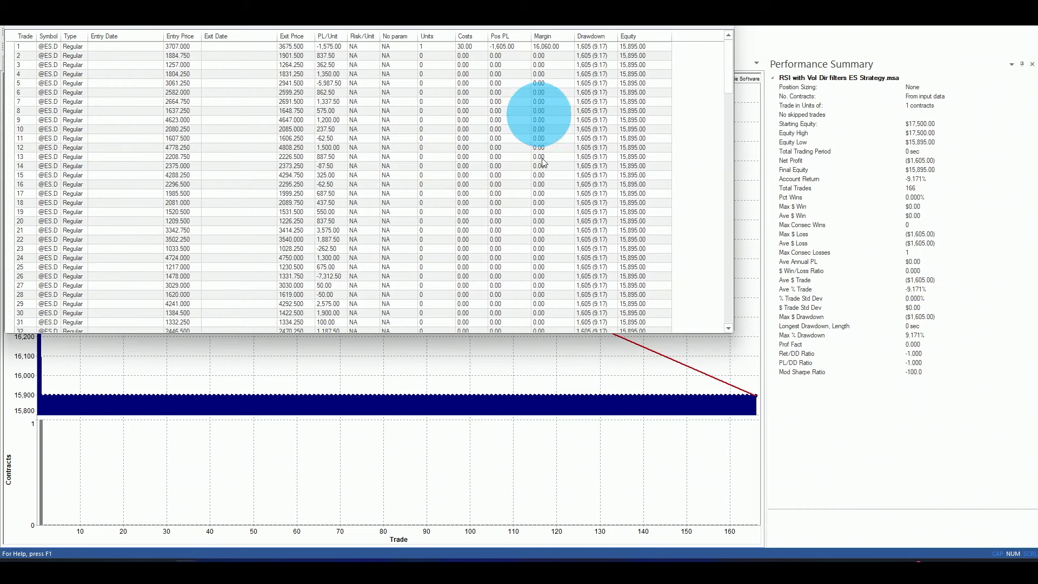
click(545, 288)
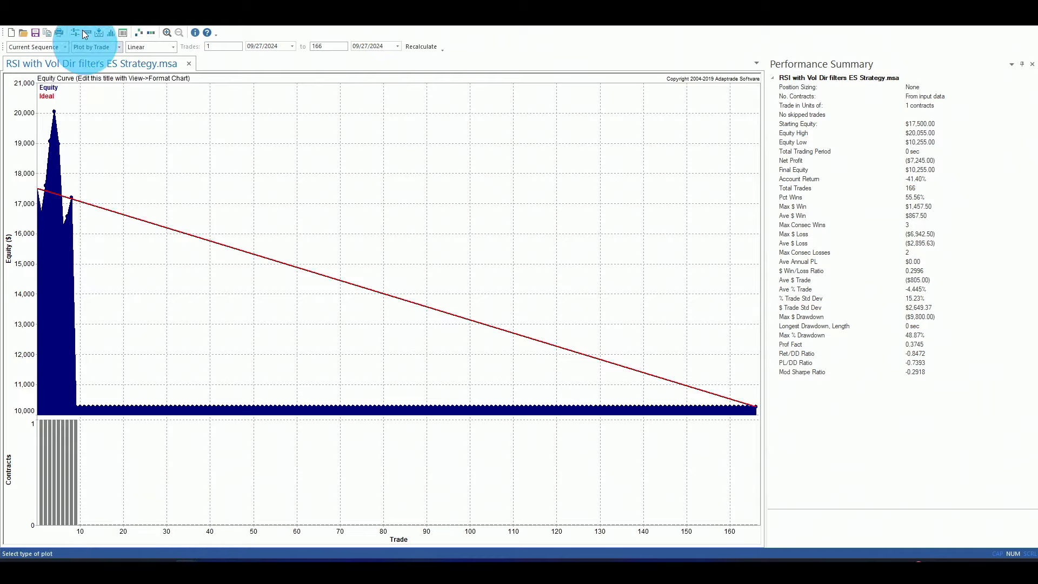
- View the equity table for the reshuffled trade sequence, examine the equity after trade 9, and close the table
click(35, 32)
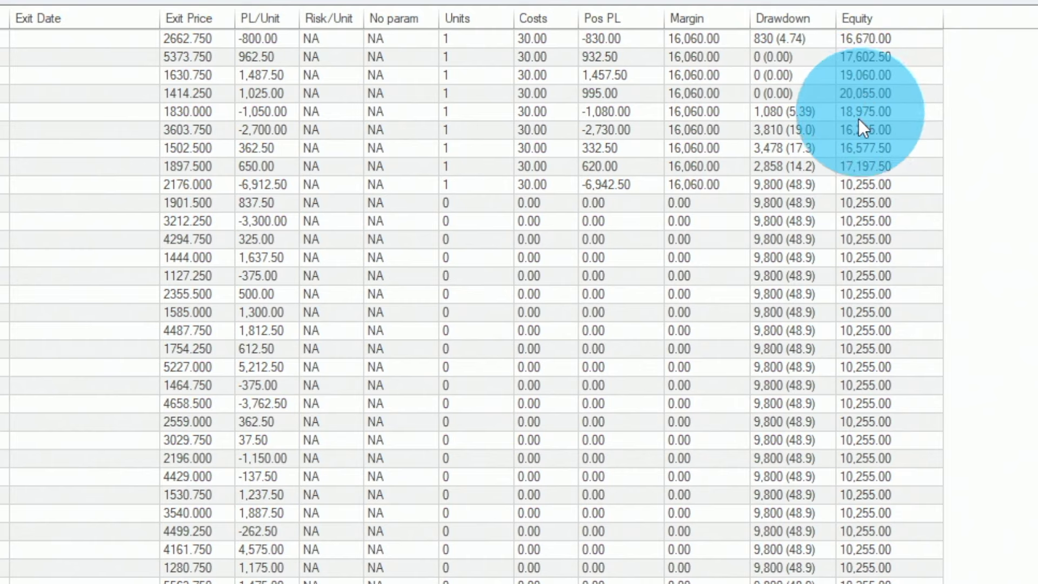
click(853, 183)
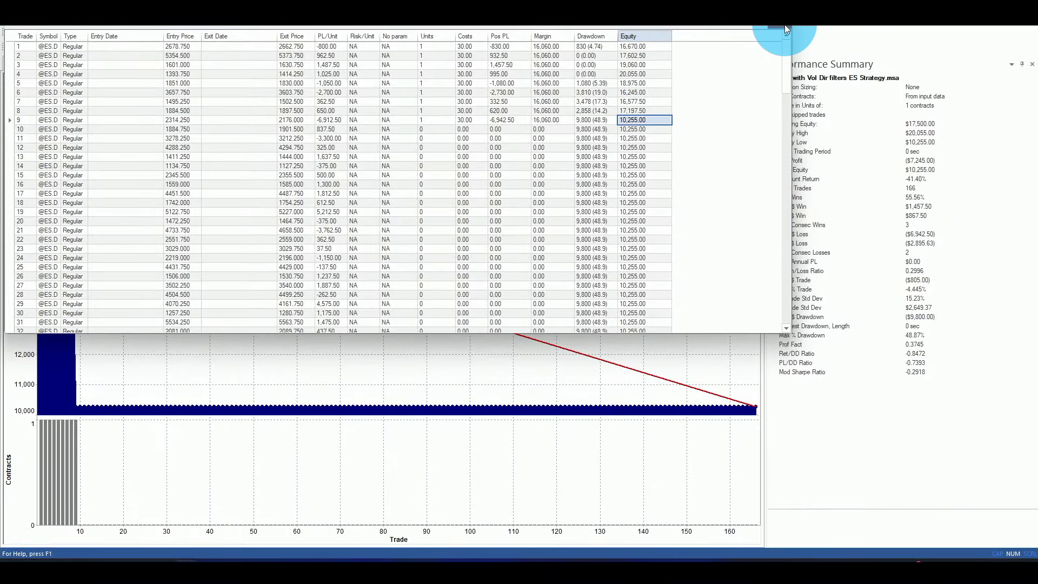
click(787, 22)
- Run the Monte Carlo analysis, review the trading parameters and key results at the select confidence levels, and close the results
click(111, 36)
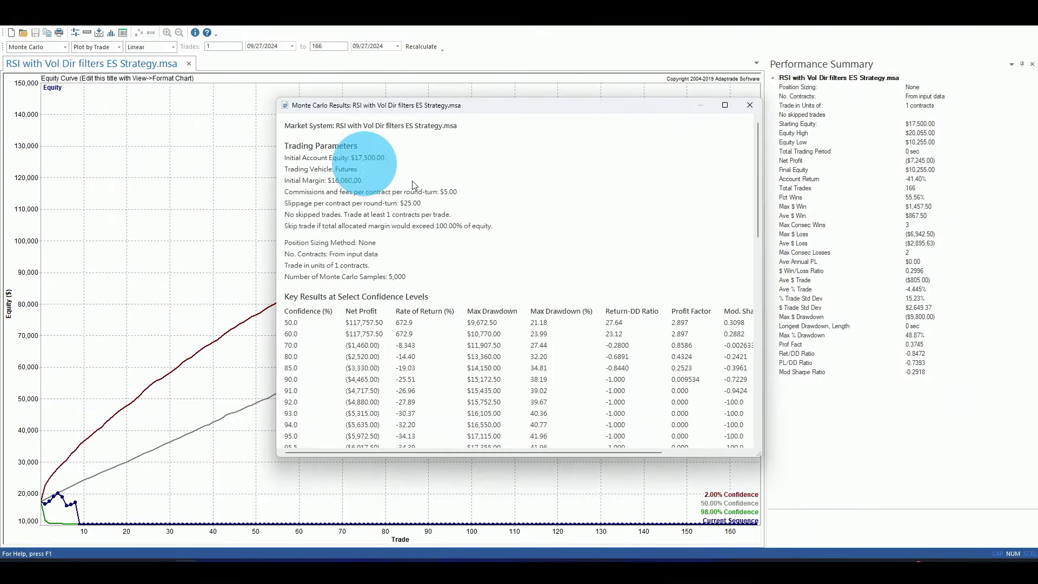
drag(523, 101, 534, 27)
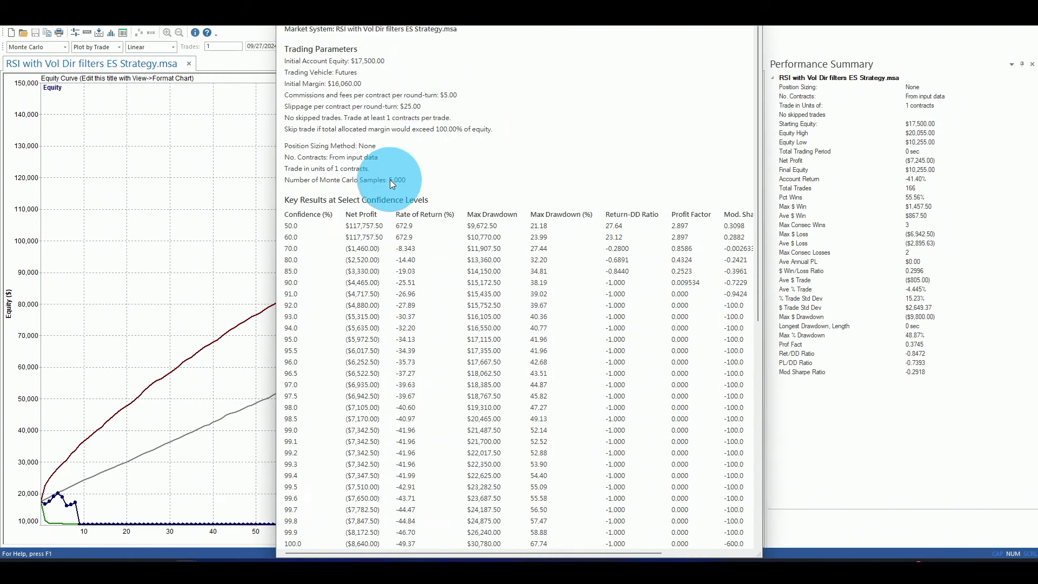
click(680, 176)
drag(760, 130, 762, 200)
click(309, 121)
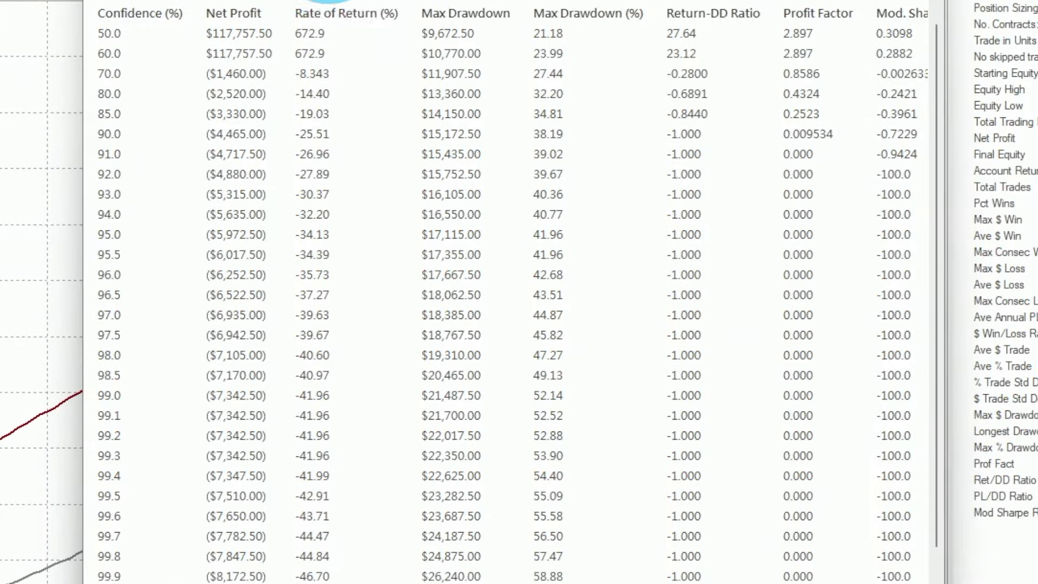
click(425, 55)
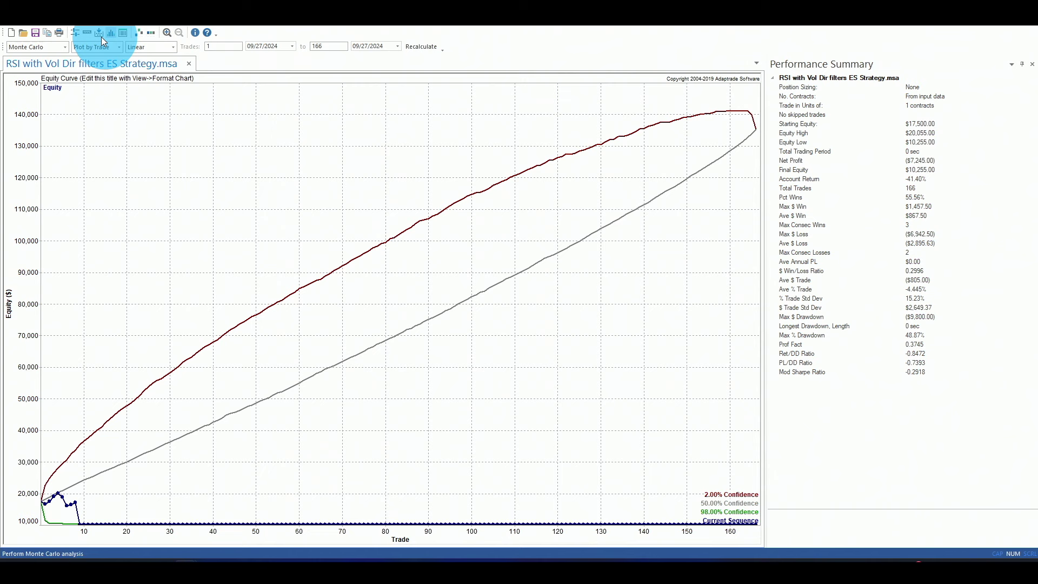
- Set the starting account size to $35,000 in the analysis account settings and apply it
click(73, 33)
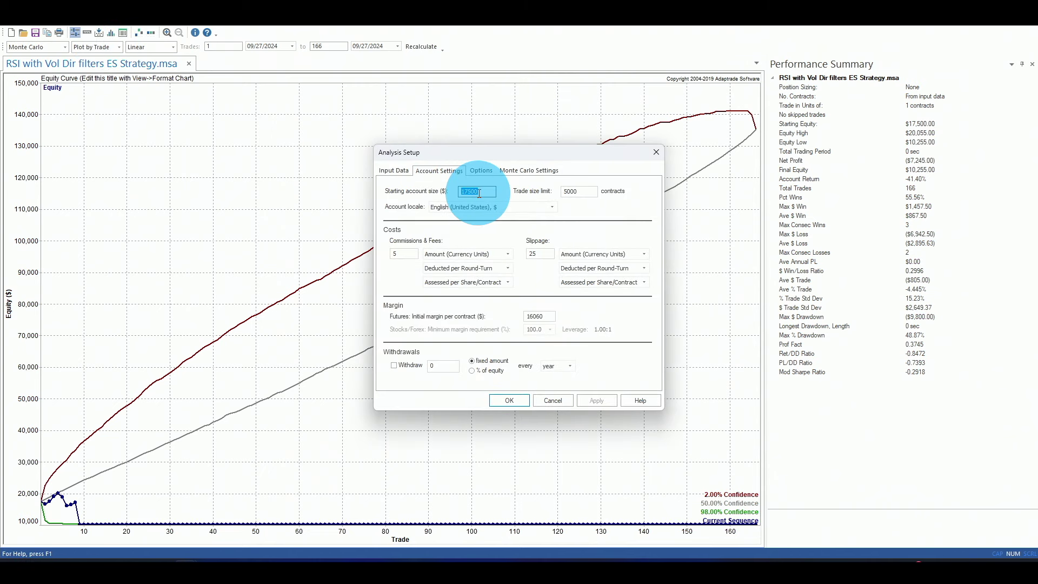
text(35000)
click(600, 402)
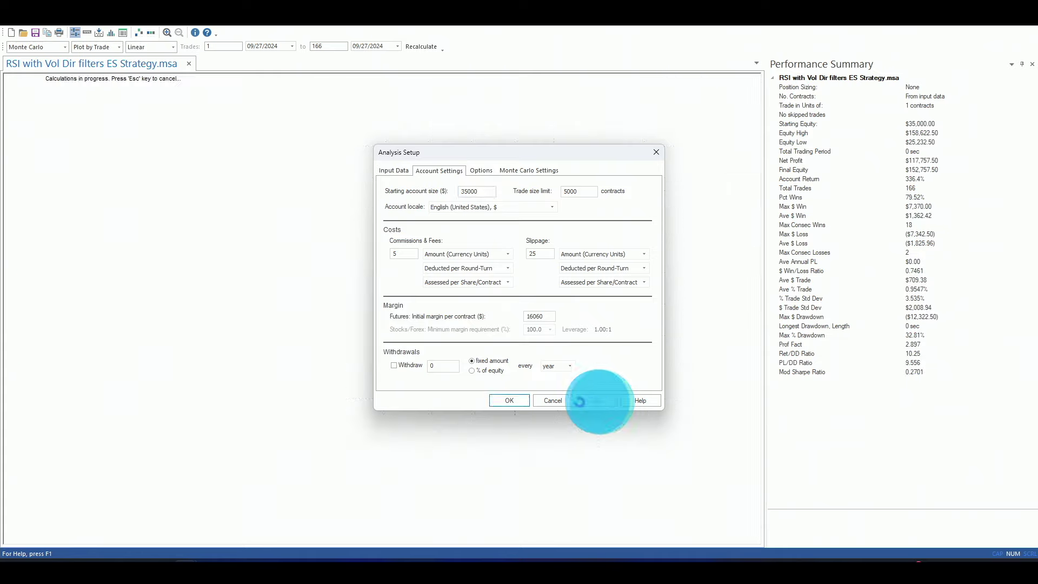